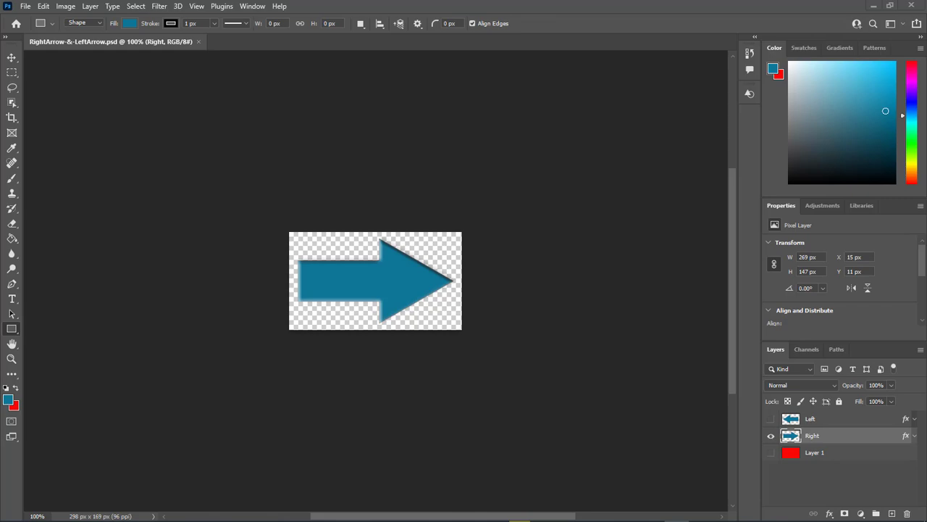
Step: In Chrome, advance two blog articles with the teal arrow, widen the window, go back one, then minimize
key(alt+Tab)
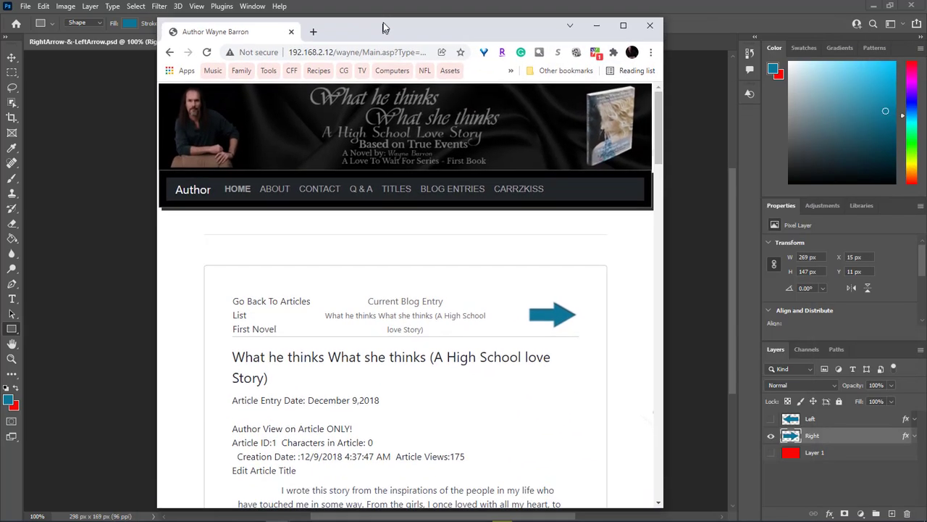
click(564, 313)
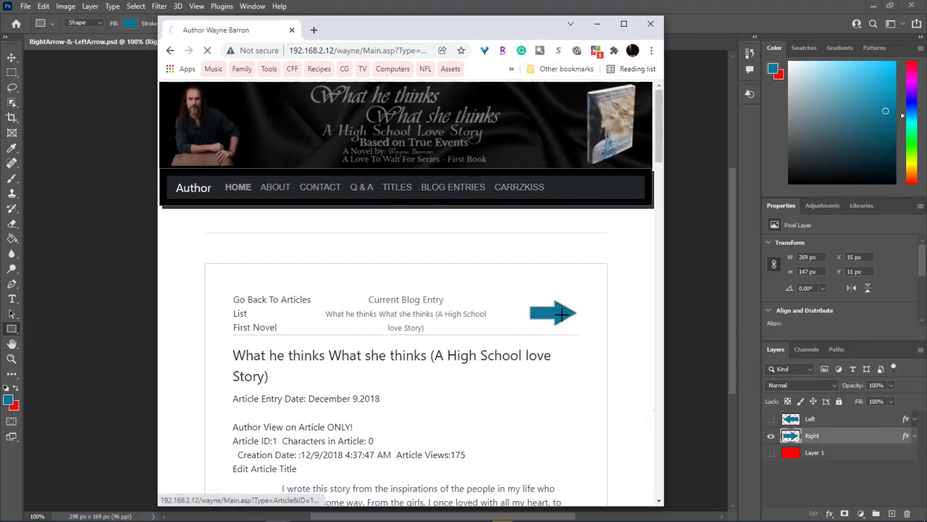
click(562, 313)
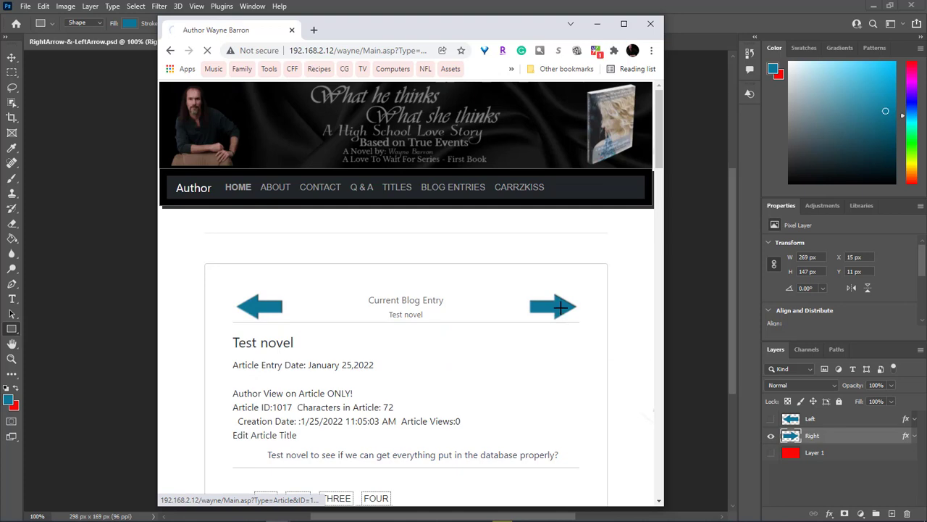
drag(665, 305, 856, 305)
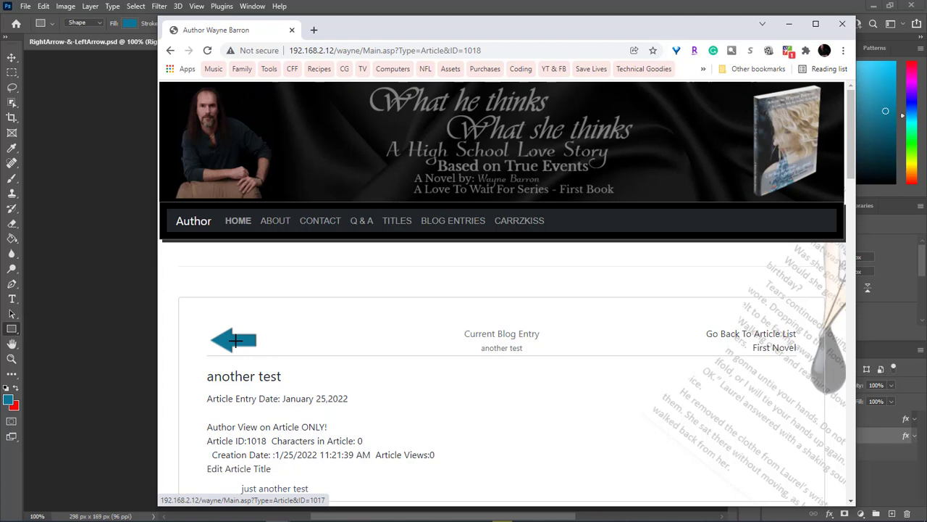
click(246, 341)
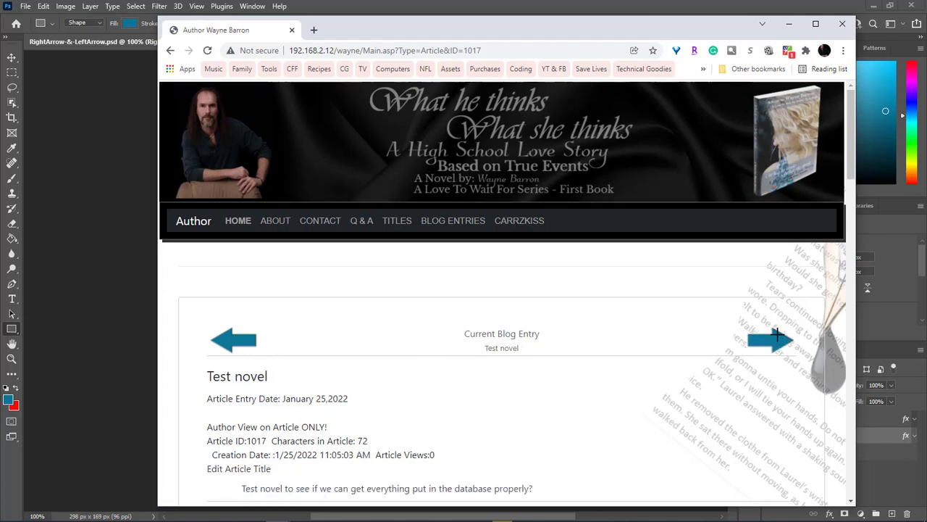
click(788, 24)
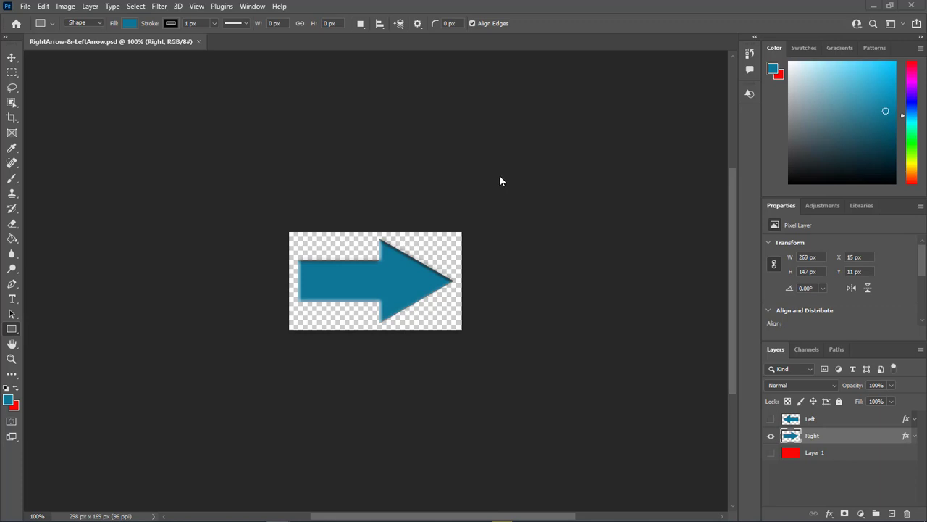
Step: Create Untitled-1 from the recent Custom 298 x 169 px preset with Transparent background contents
click(26, 5)
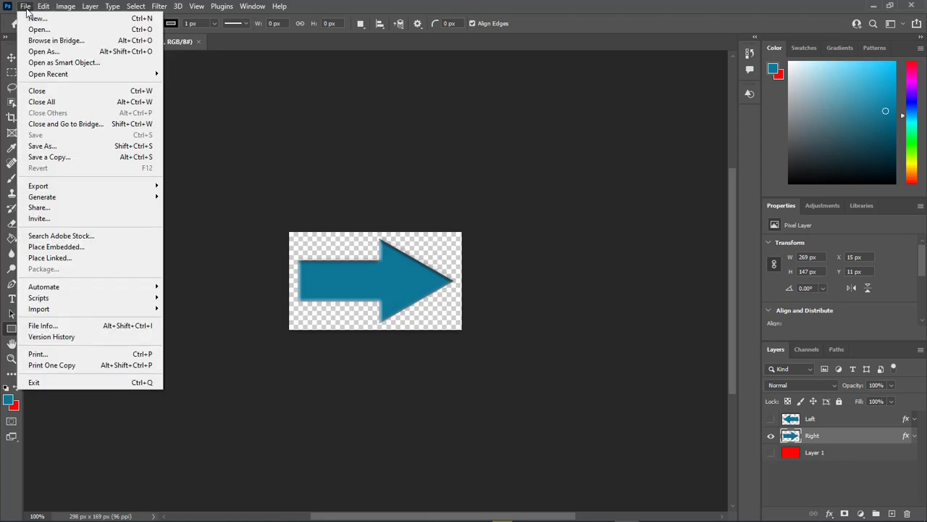
click(29, 20)
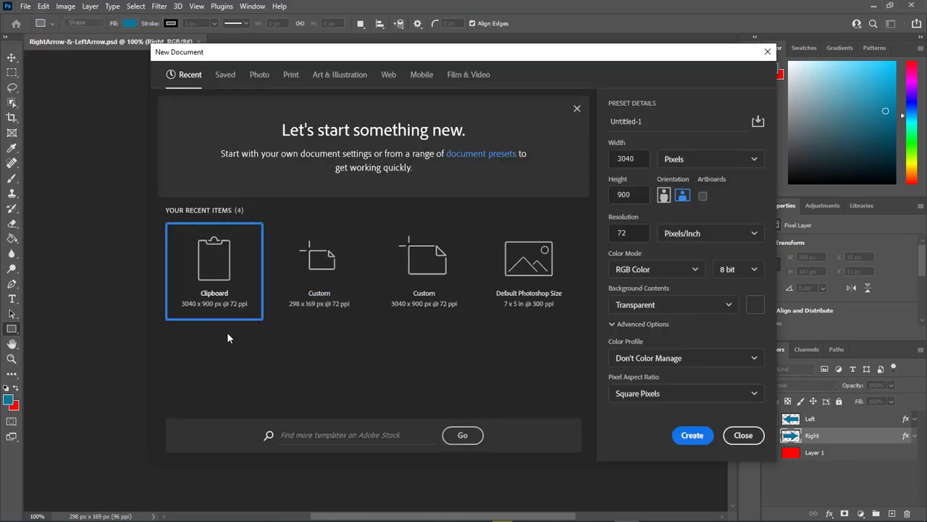
click(326, 266)
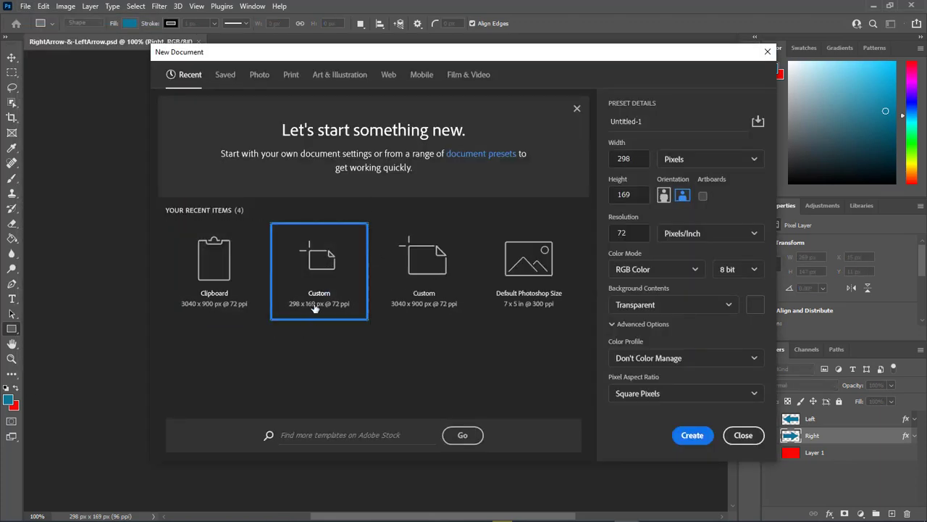
click(703, 310)
click(714, 308)
click(724, 304)
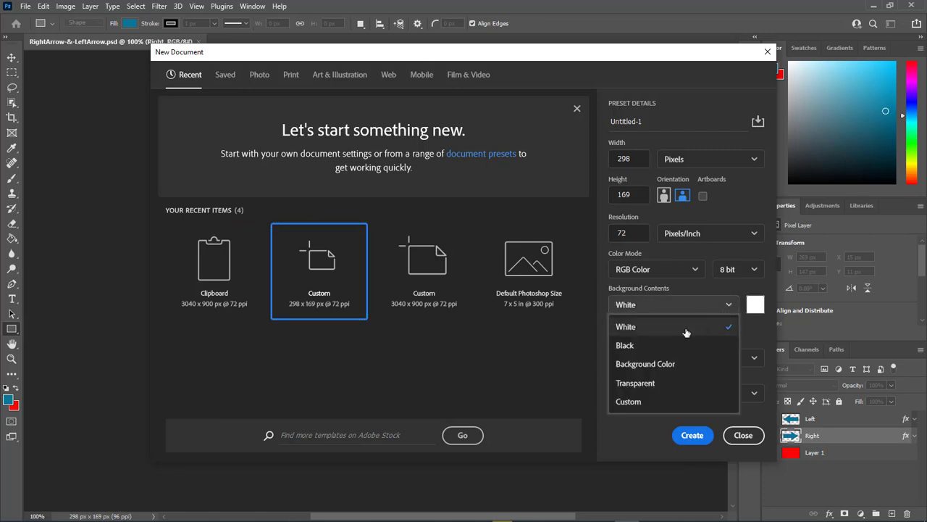
key(Escape)
key(t)
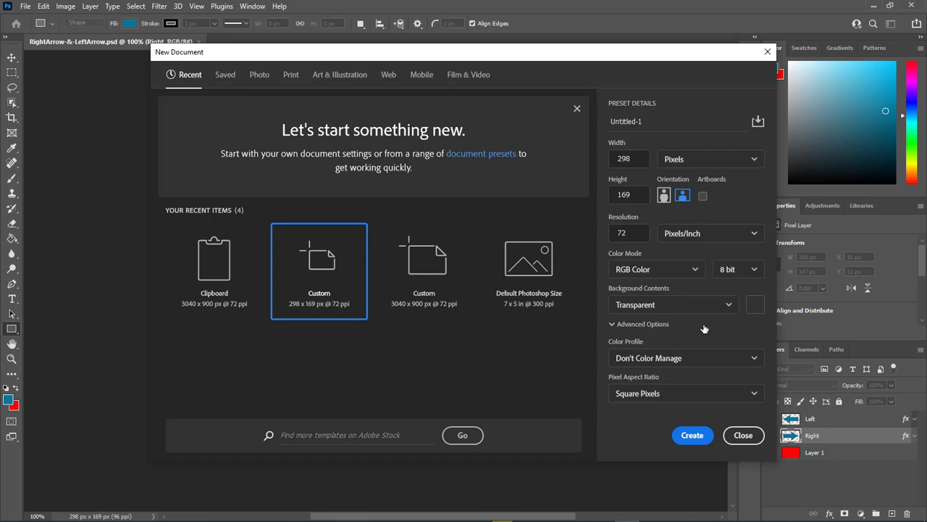
click(691, 435)
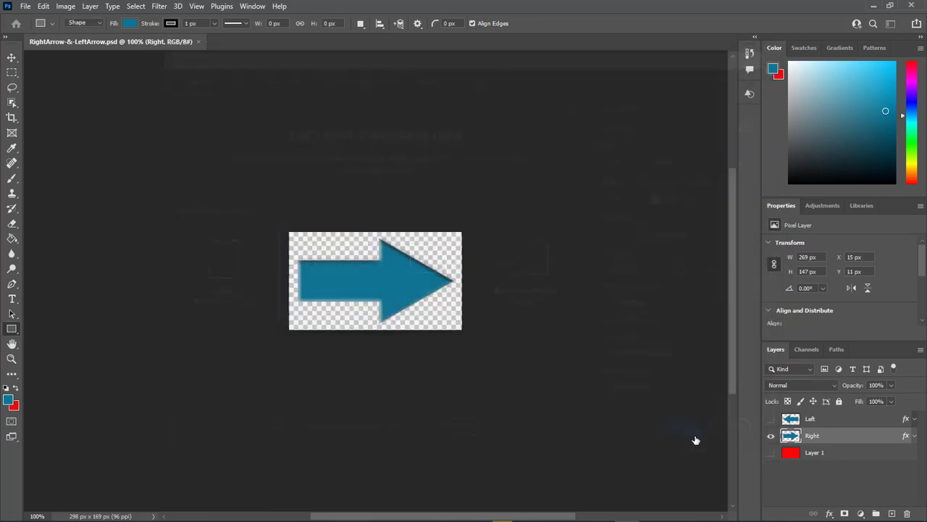
Step: Select the Custom Shape tool and bring up the Shapes panel
right_click(13, 330)
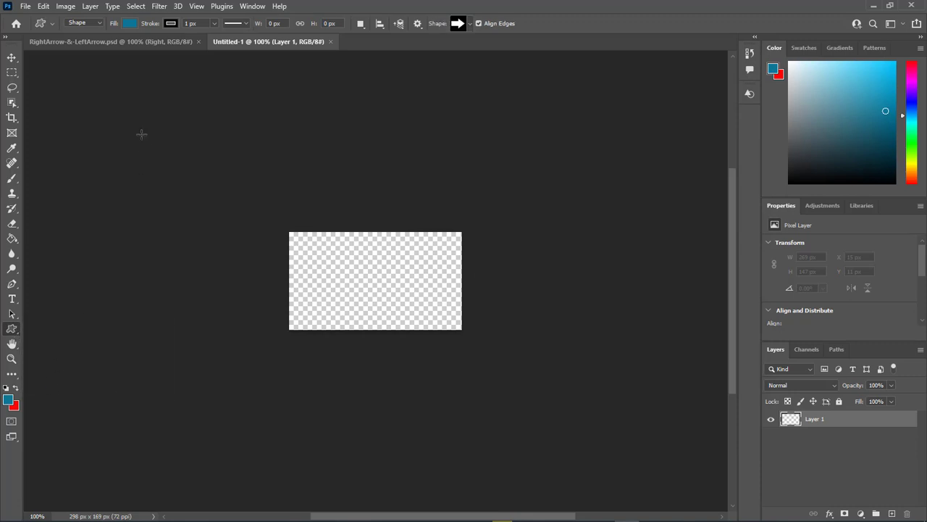
click(253, 7)
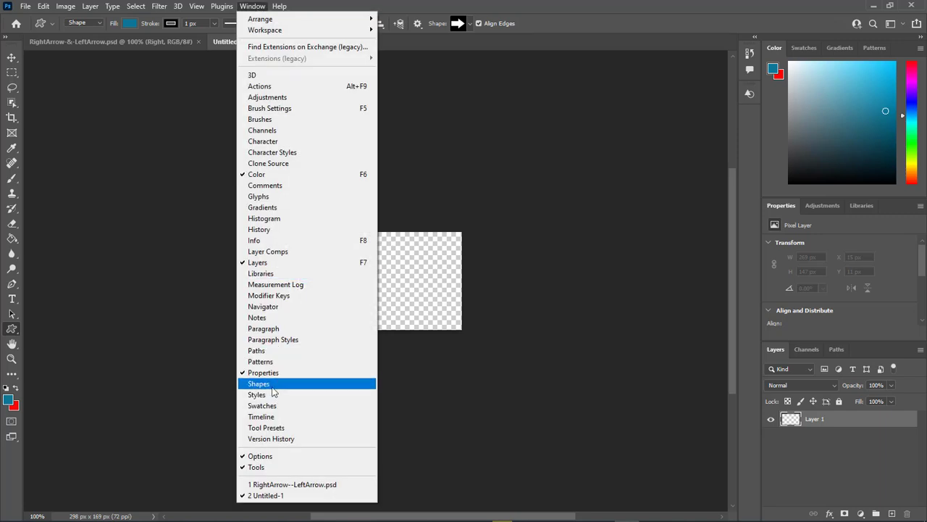
click(739, 131)
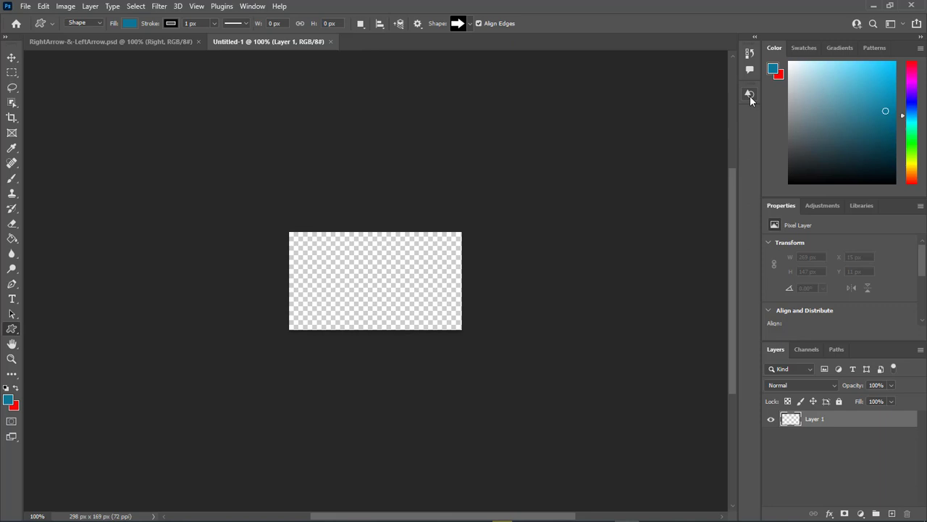
click(749, 94)
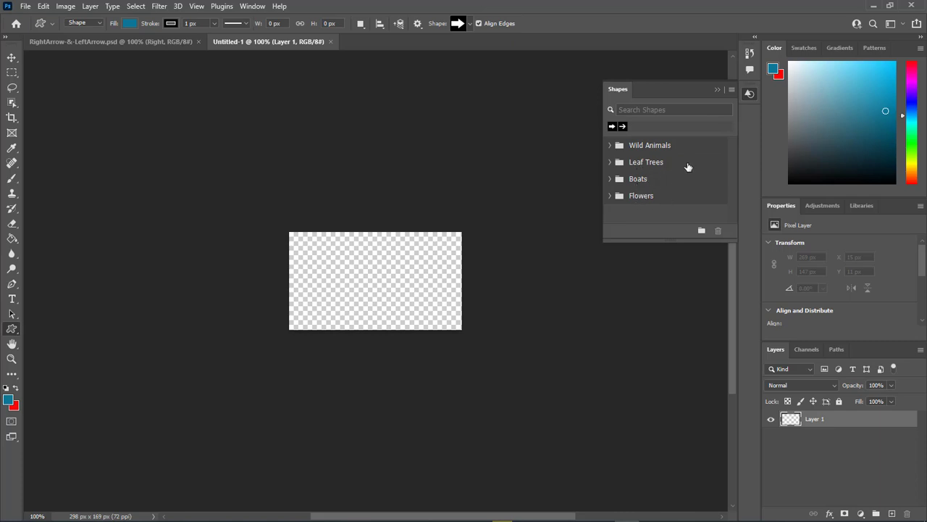
Step: Add Legacy Shapes and More, then expand All Legacy Default Shapes > Arrows
click(730, 89)
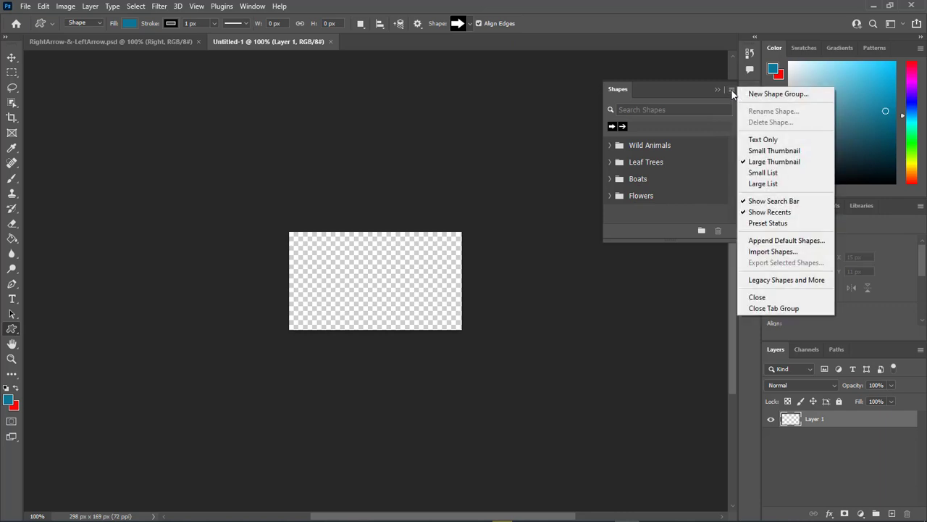
click(767, 281)
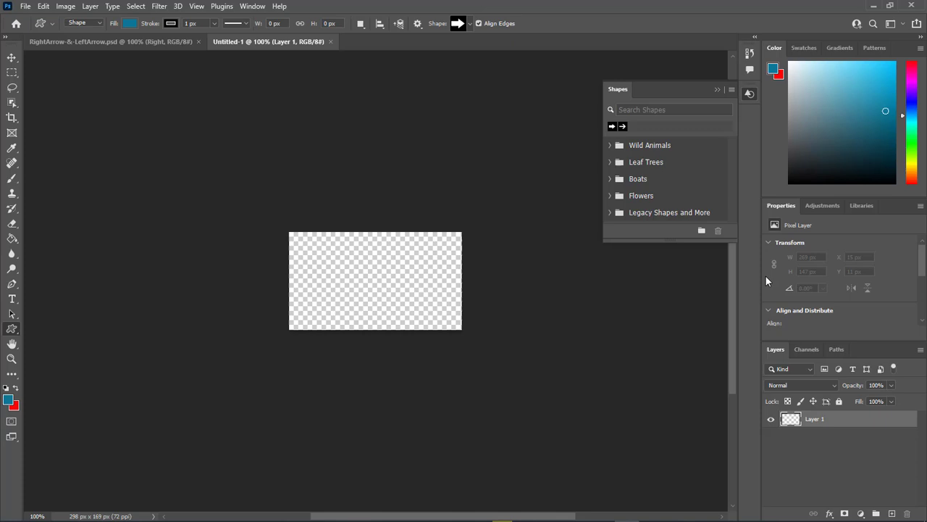
click(610, 212)
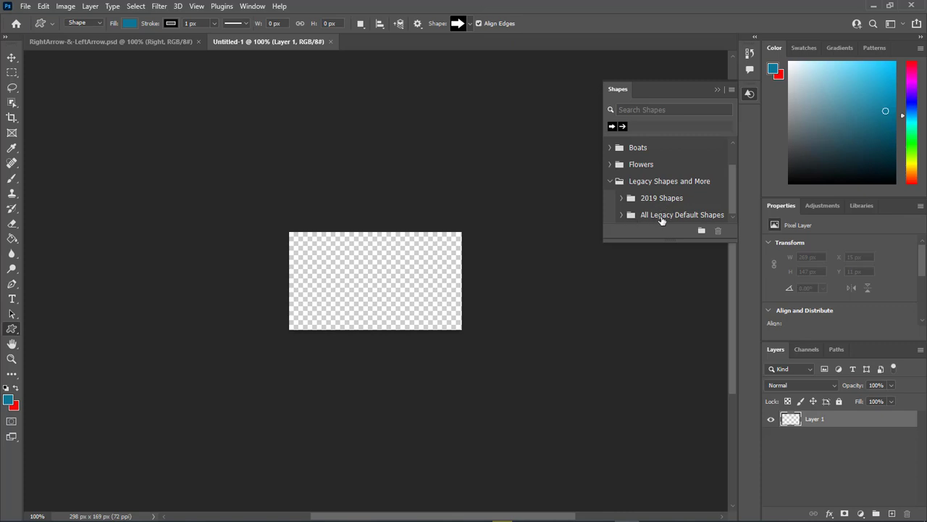
click(621, 215)
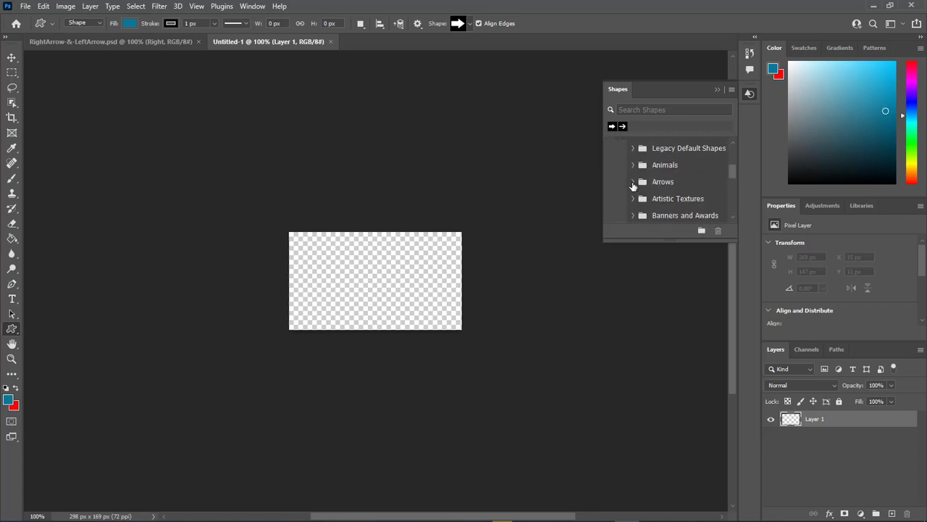
click(634, 187)
scroll(694, 185, down, 5)
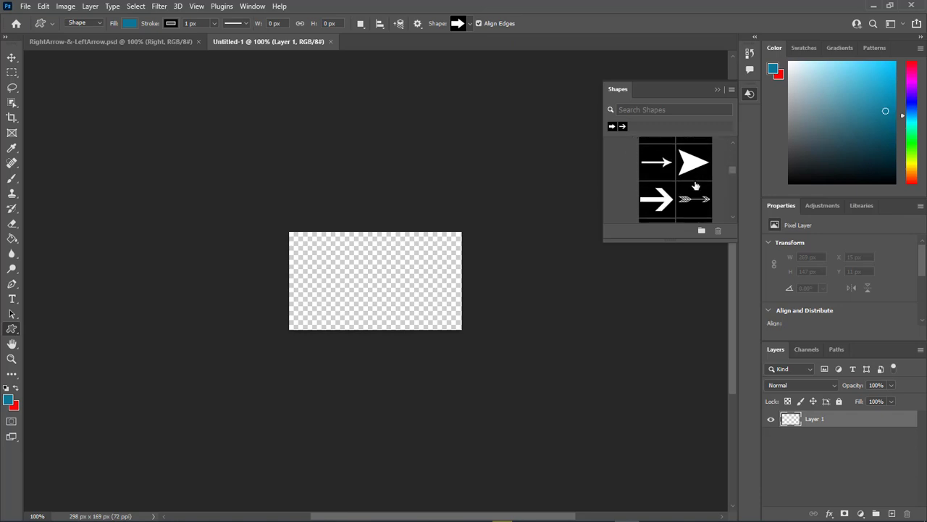
Step: Drag the bold arrow shape onto the canvas, scale it to fit, nudge it 10 px left, commit
drag(657, 204, 347, 273)
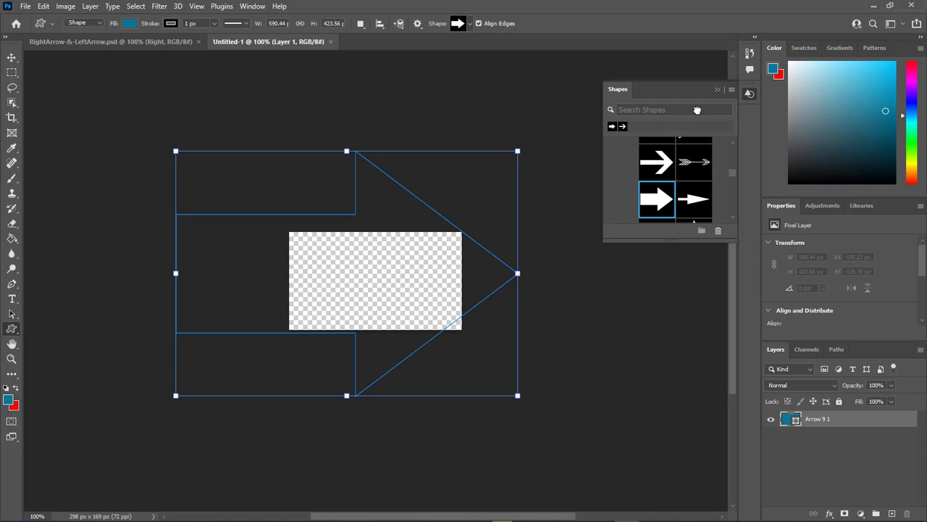
click(717, 89)
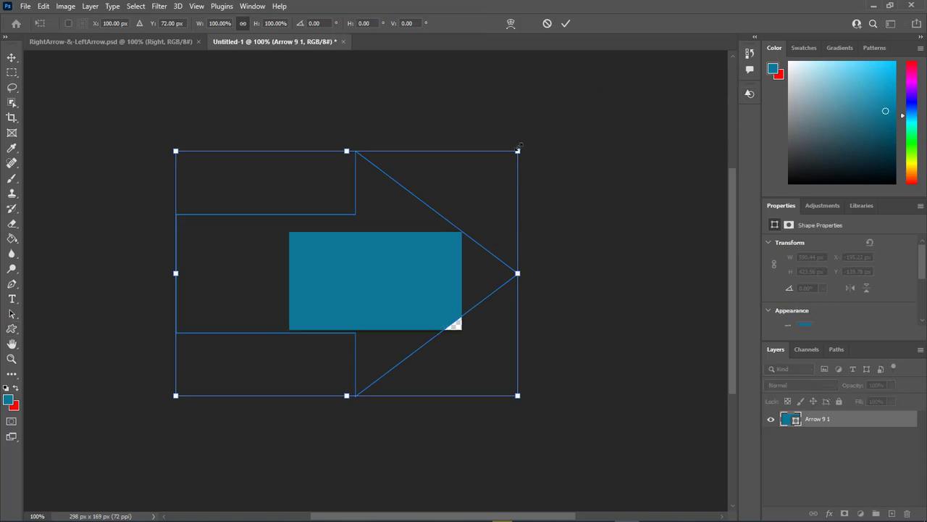
drag(517, 150, 420, 220)
drag(371, 269, 448, 233)
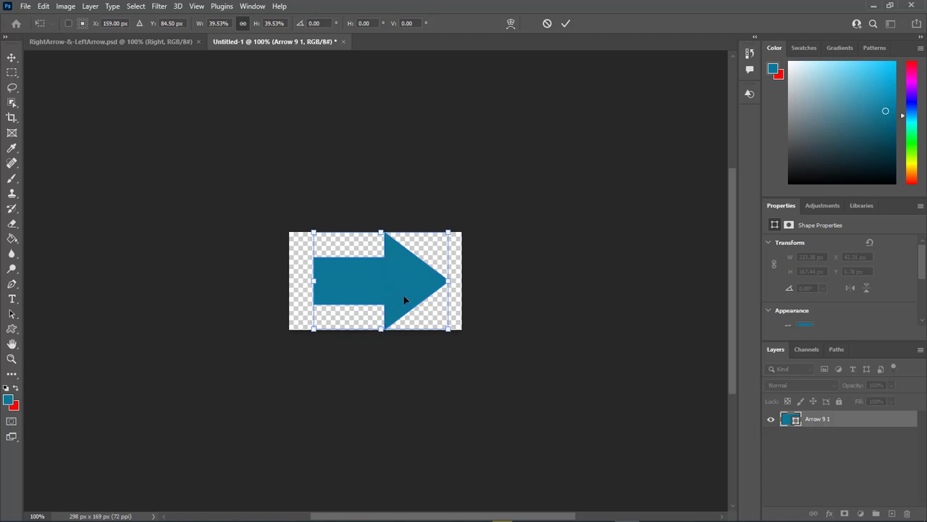
key(shift+Left)
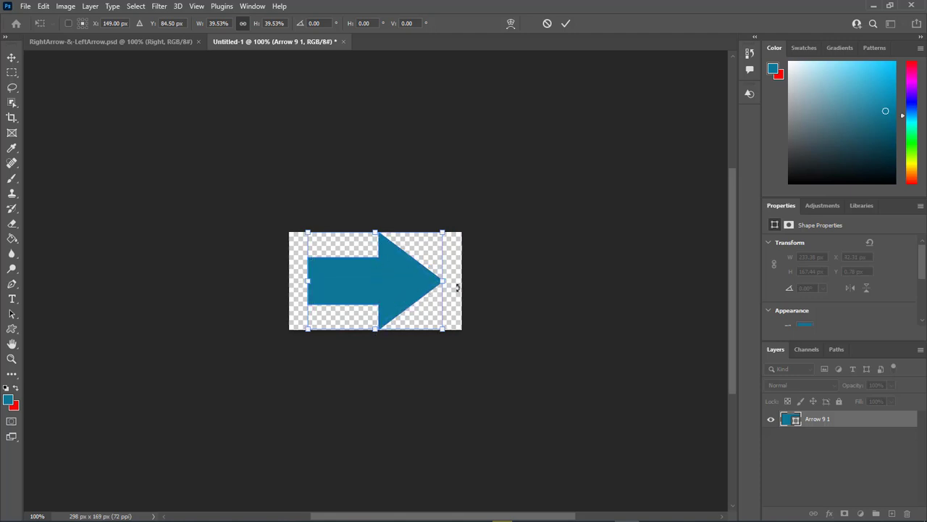
key(Return)
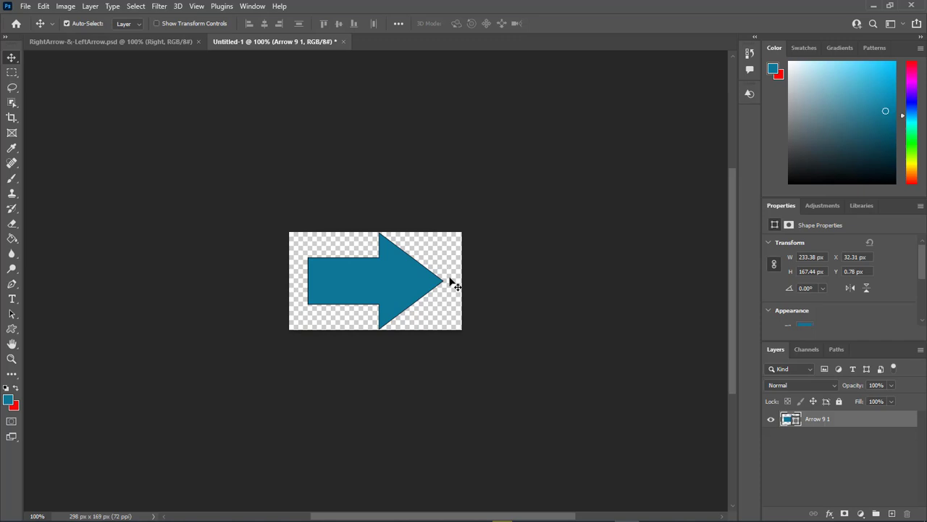
Step: Rename the arrow layer 'Right', duplicate it and hide the original
double_click(818, 419)
text(Right)
key(Return)
drag(817, 430, 892, 513)
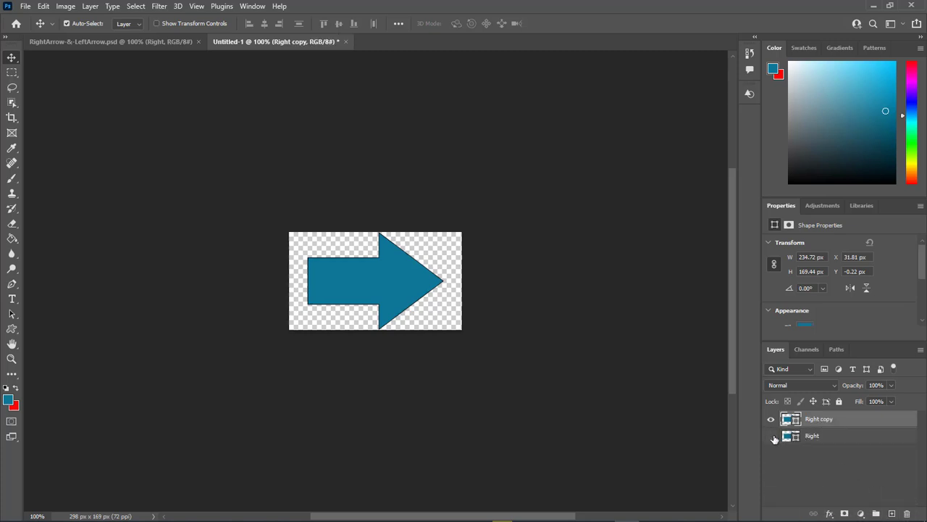
click(771, 436)
Step: Flip the copied arrow with Free Transform so it points left, fine-tuning its width
key(ctrl+t)
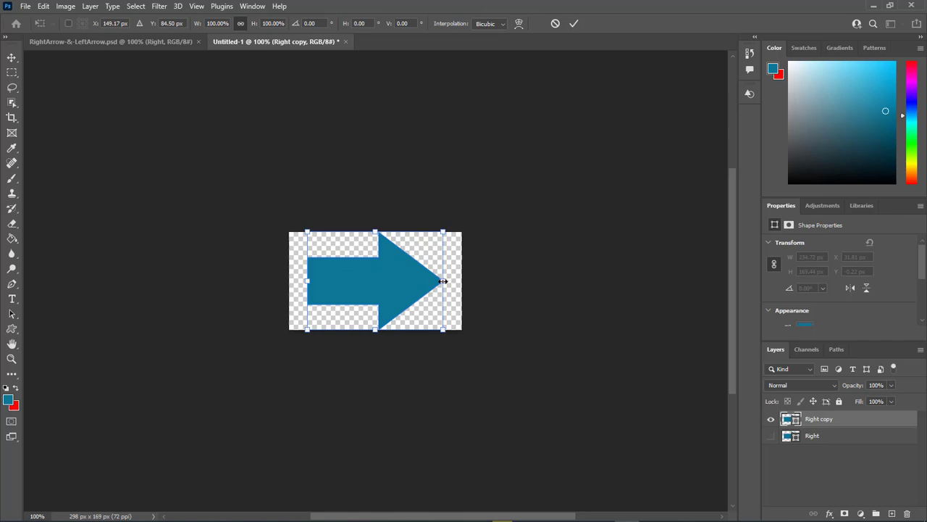
drag(442, 281, 307, 280)
key(Return)
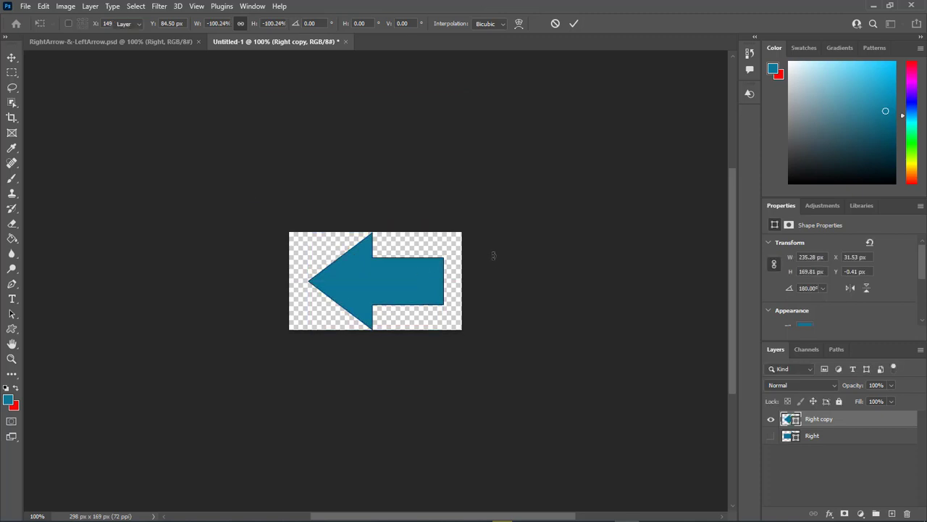
click(771, 436)
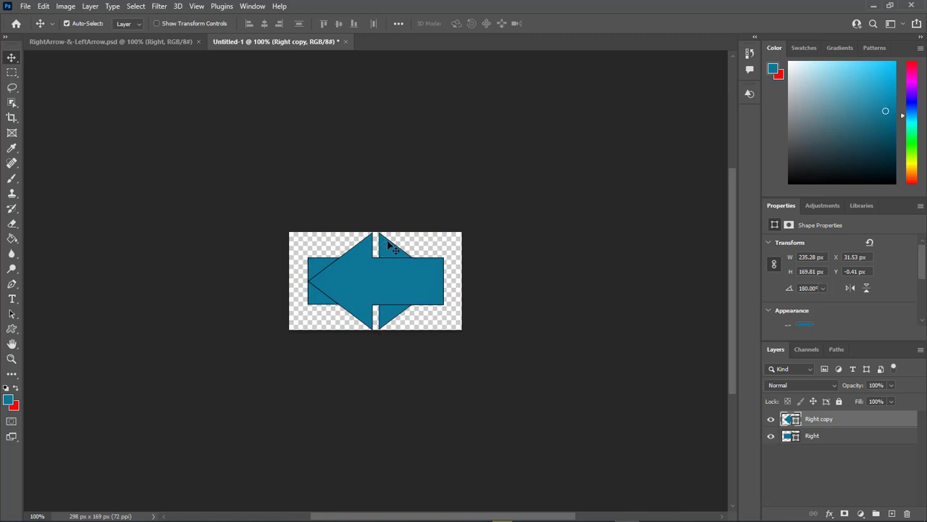
click(771, 436)
key(ctrl+t)
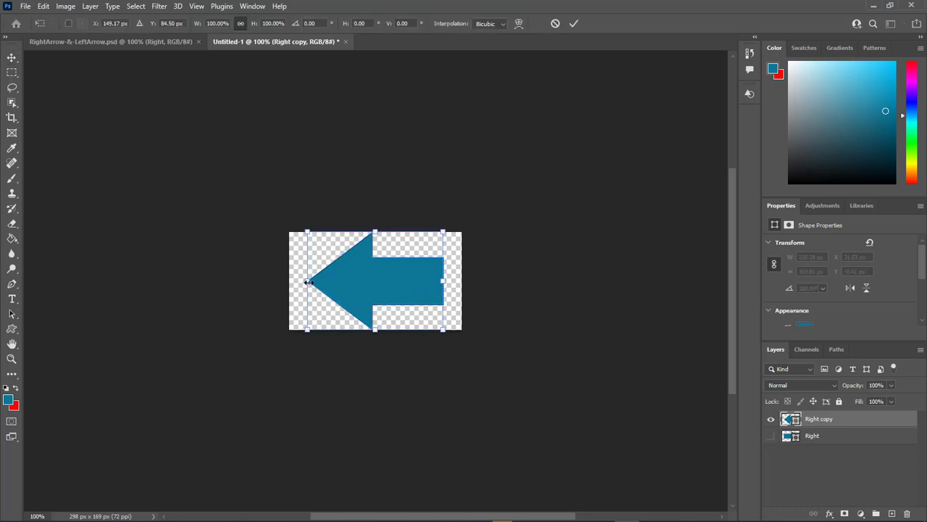
drag(308, 282, 310, 281)
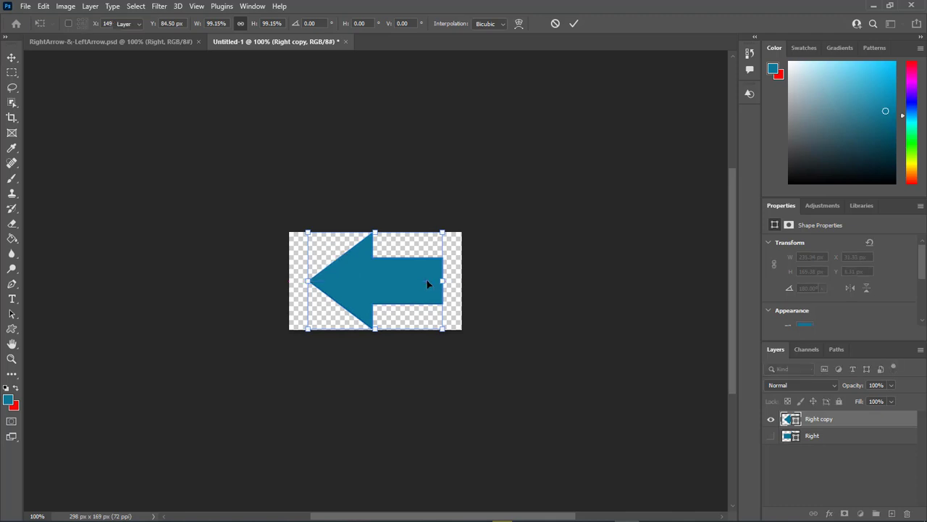
key(Return)
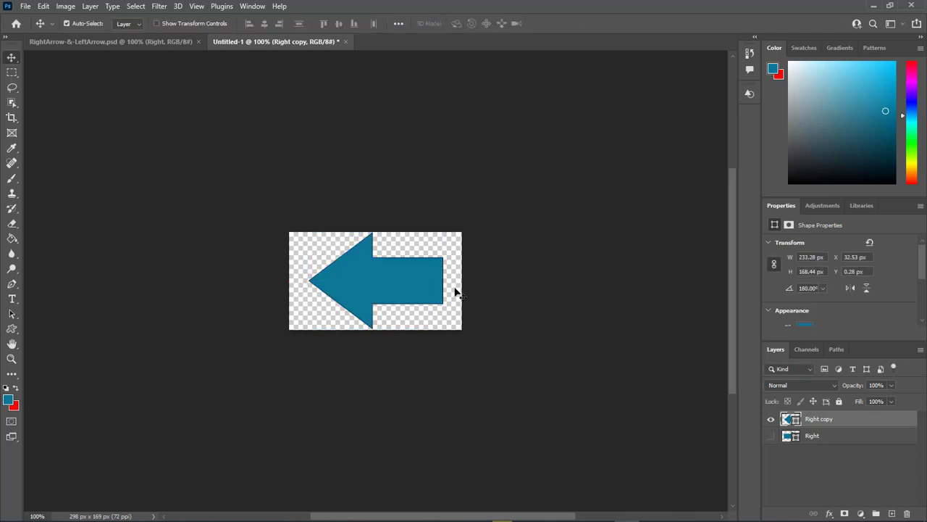
Step: Compare against the hidden Right arrow and rename the copy layer 'Left'
click(771, 437)
click(771, 437)
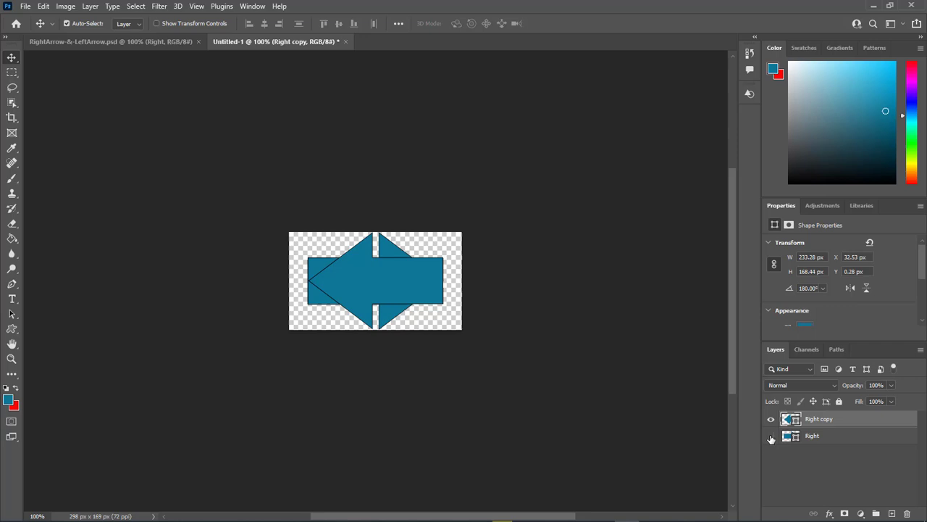
double_click(820, 420)
text(Left)
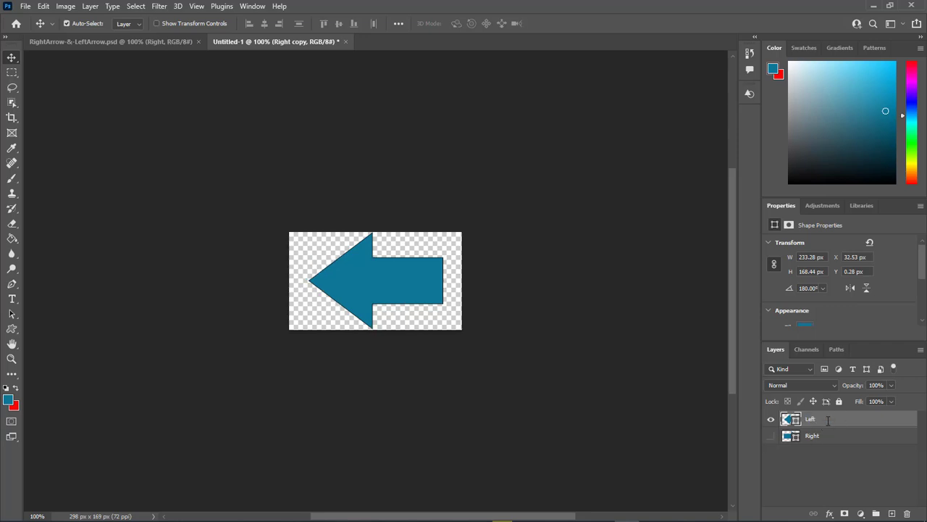
key(Return)
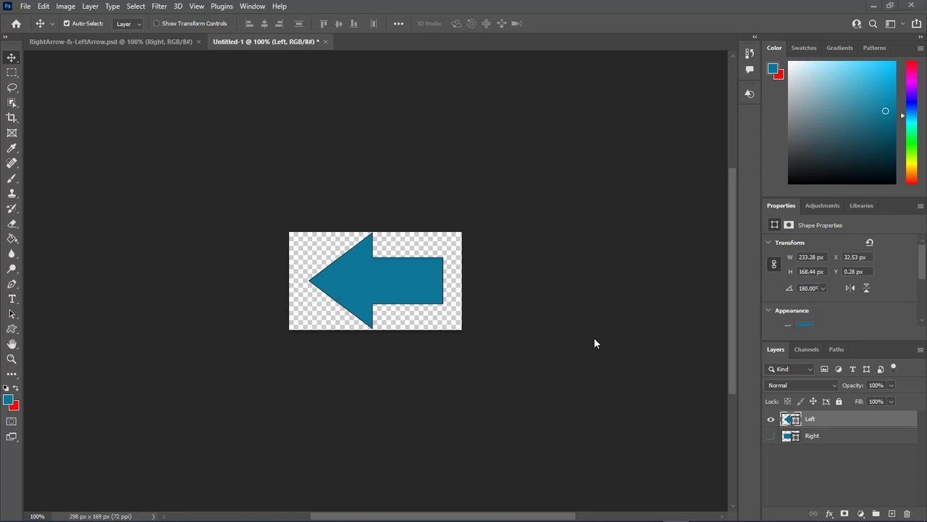
Step: Enable Bevel & Emboss, Inner Glow and Drop Shadow in the Left layer's Blending Options
right_click(811, 422)
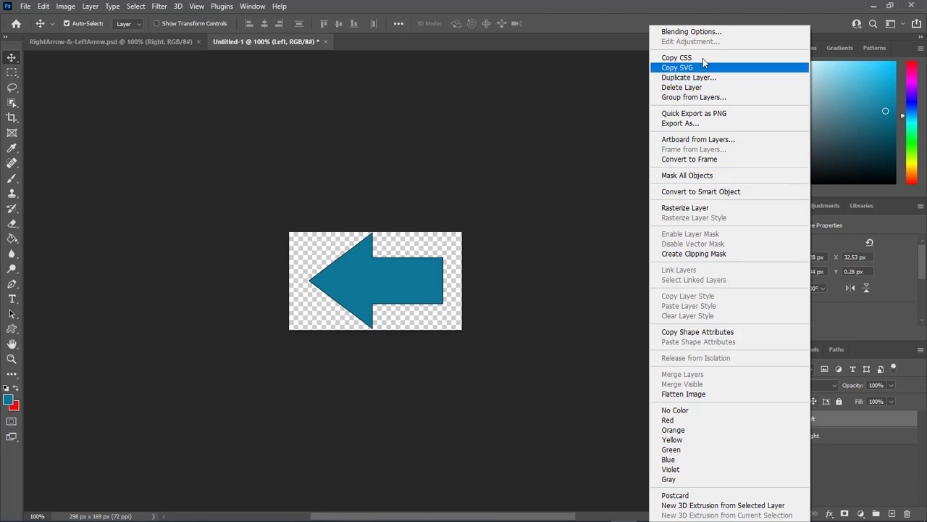
click(692, 32)
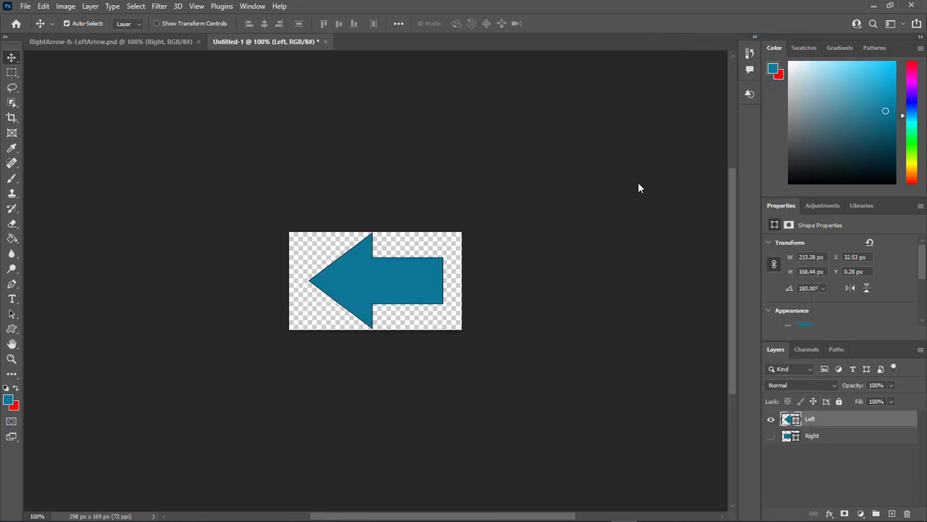
drag(525, 90, 766, 94)
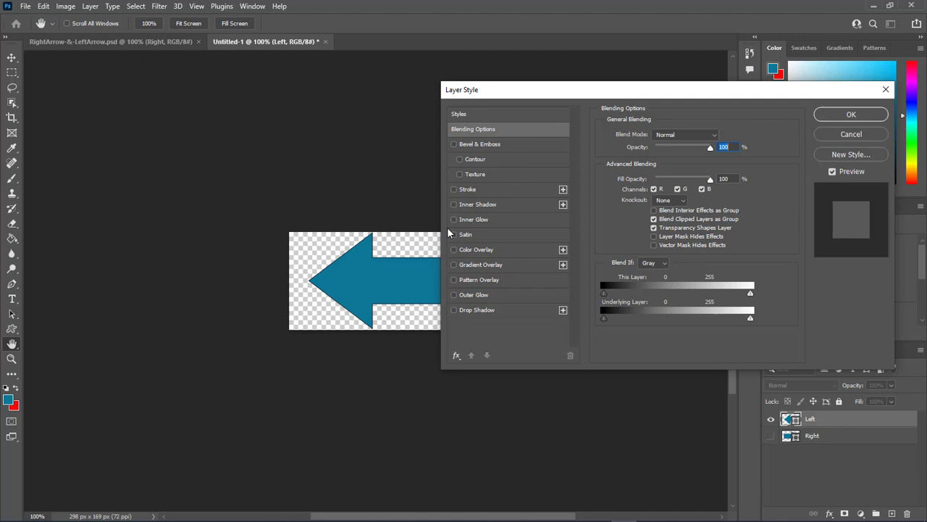
click(454, 144)
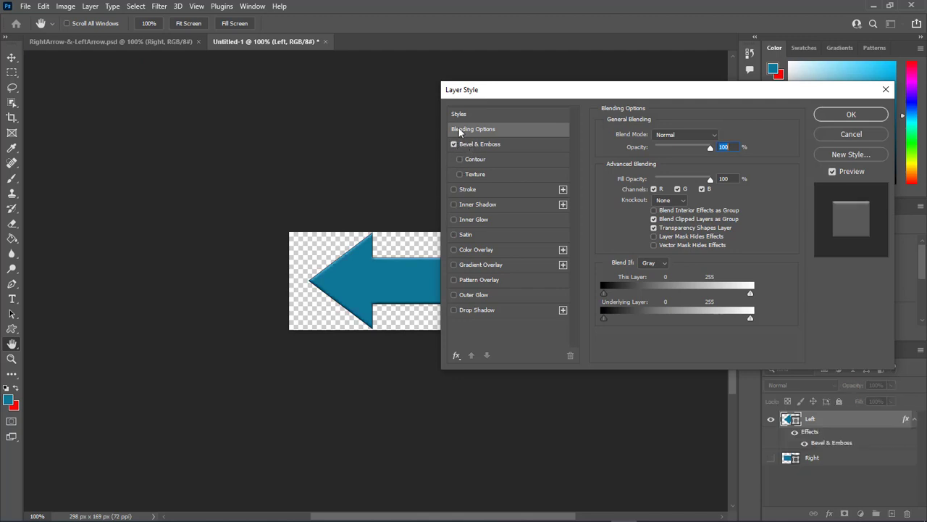
click(454, 144)
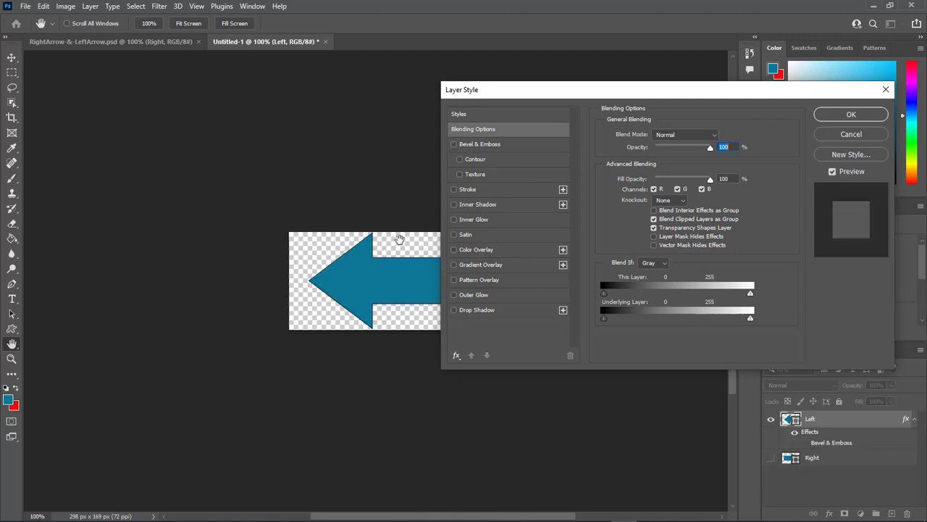
click(454, 144)
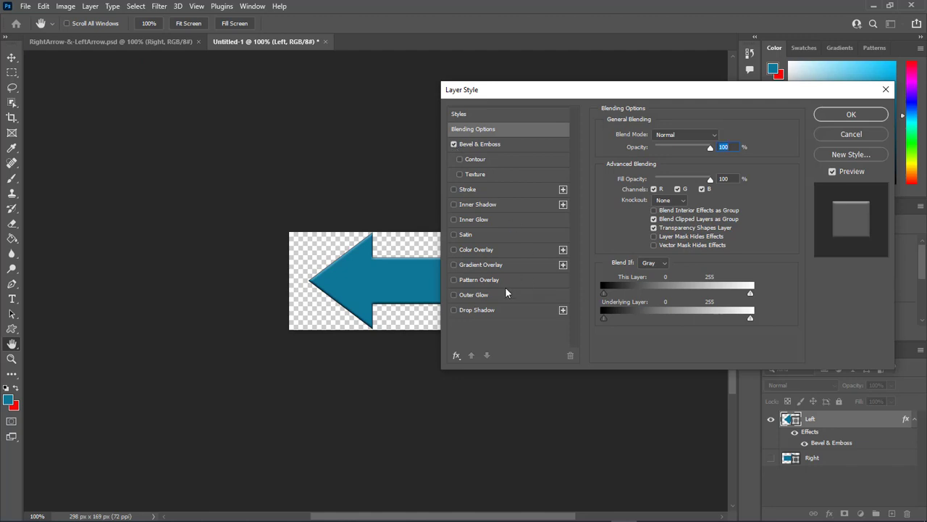
click(455, 220)
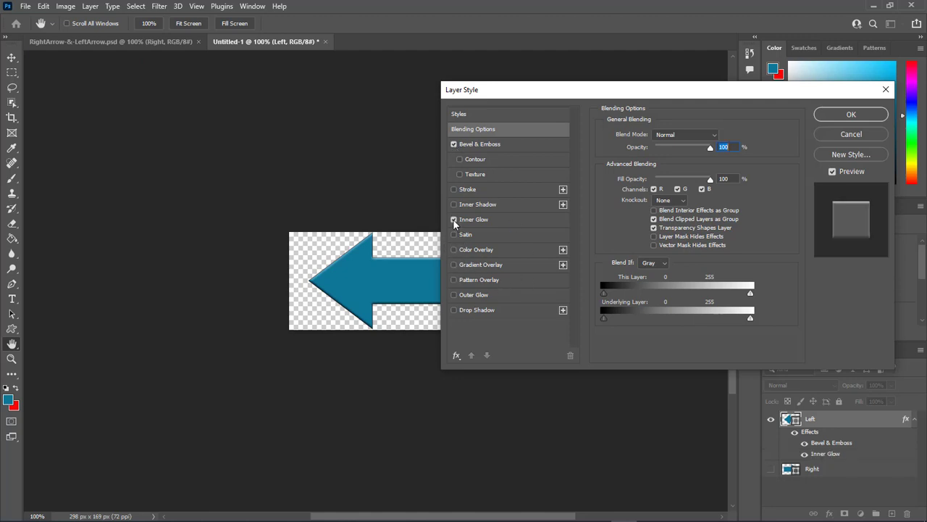
click(455, 311)
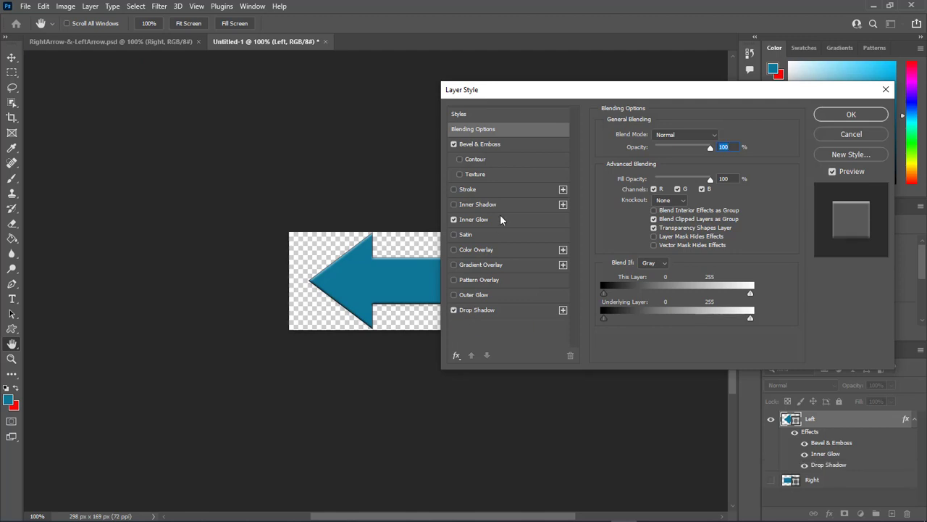
drag(538, 91, 518, 90)
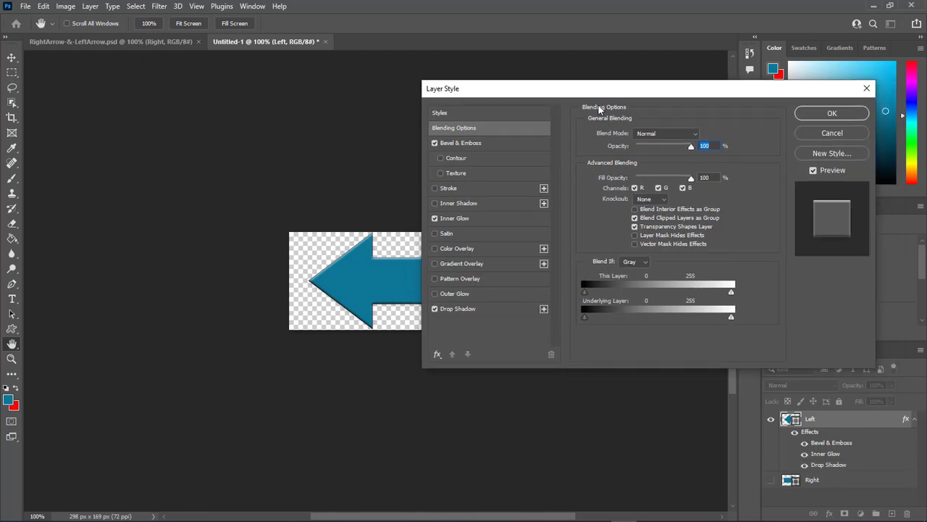
click(832, 114)
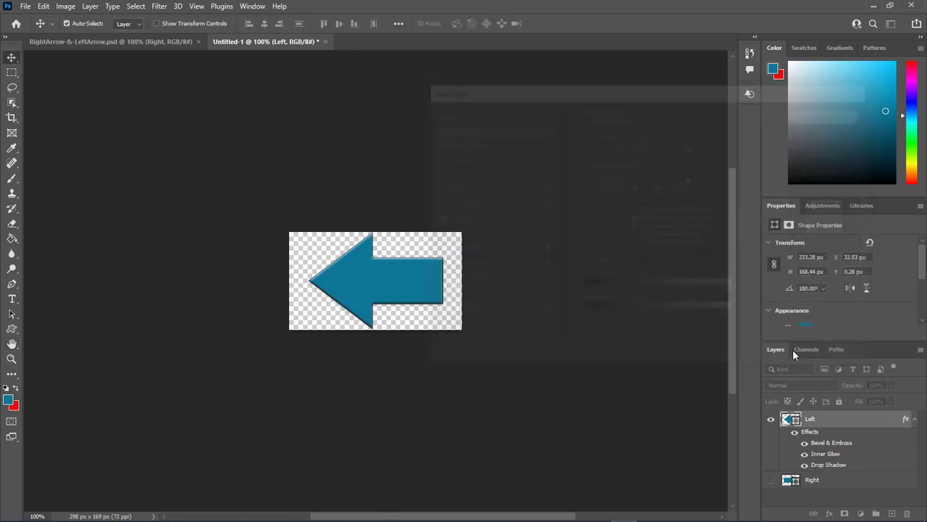
Step: Add Layer 1 below both arrow layers and fill it red with the Paint Bucket
click(892, 512)
drag(814, 419, 815, 503)
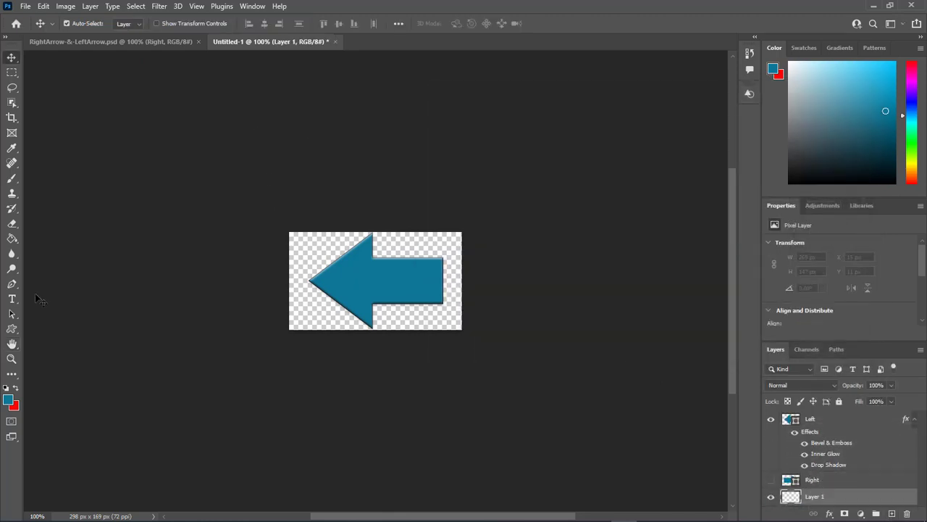
key(z)
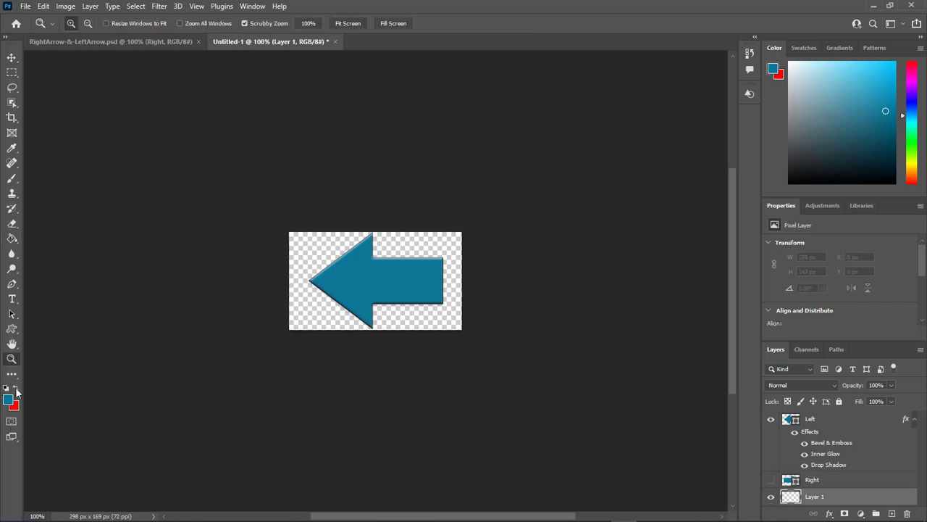
click(16, 390)
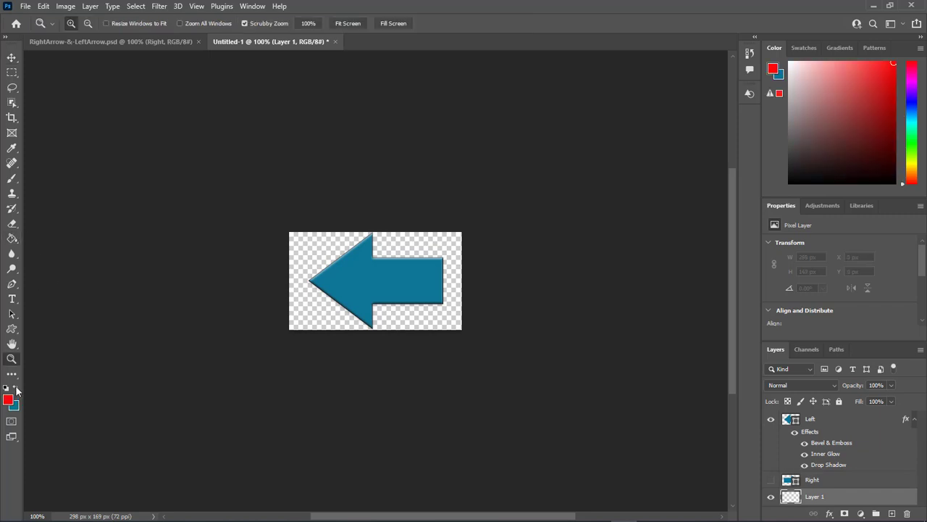
click(11, 239)
click(445, 243)
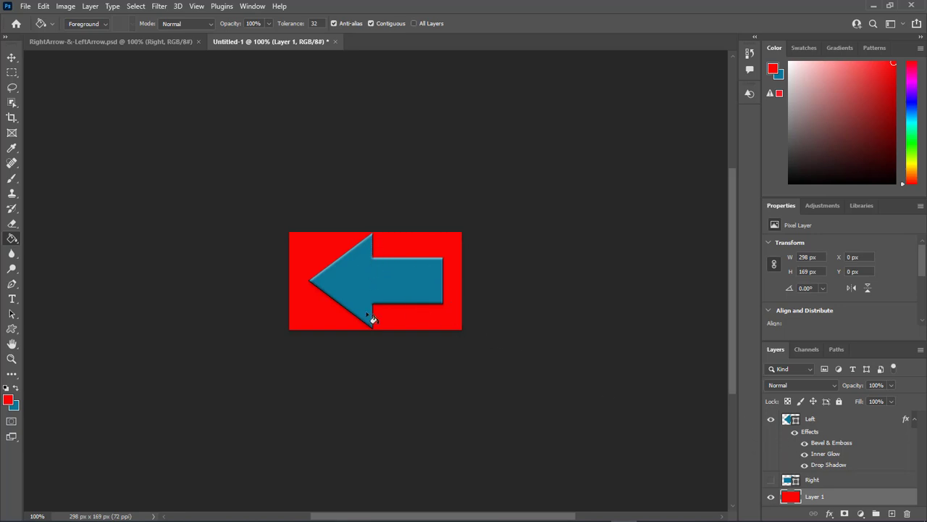
Step: Copy the Left layer's style, show Right and hide Left, then paste the style onto Right
right_click(809, 421)
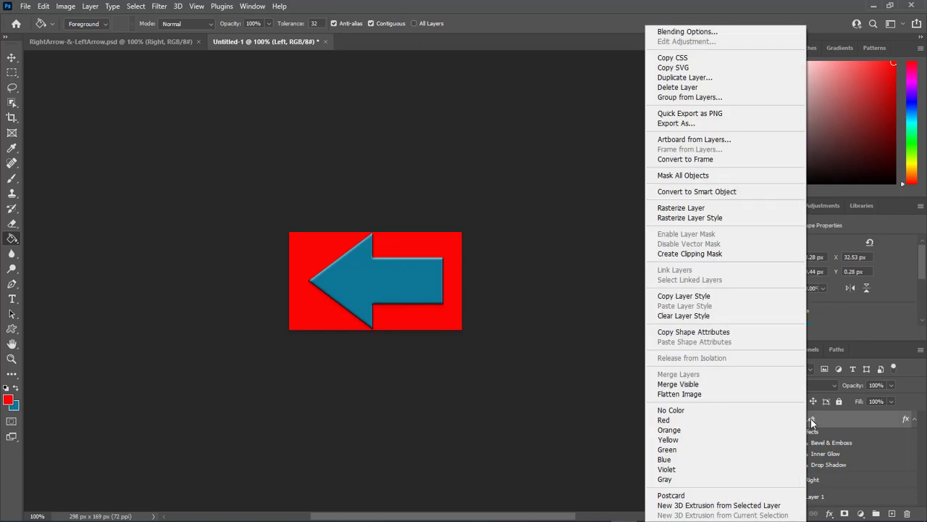
click(683, 296)
click(771, 480)
click(771, 418)
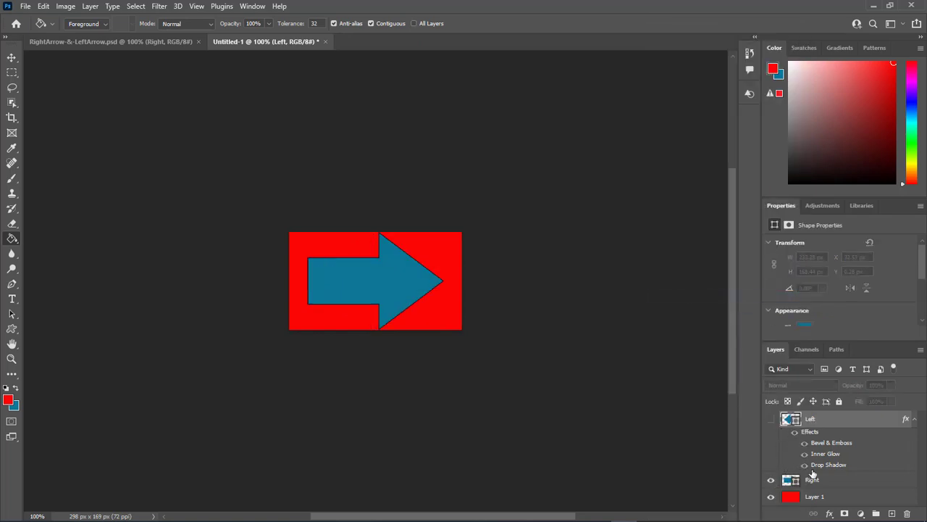
right_click(811, 484)
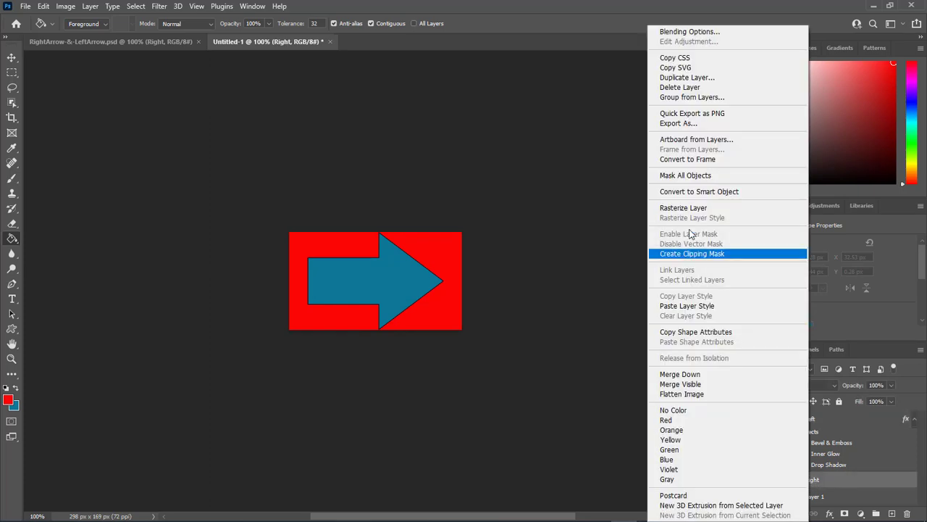
click(687, 306)
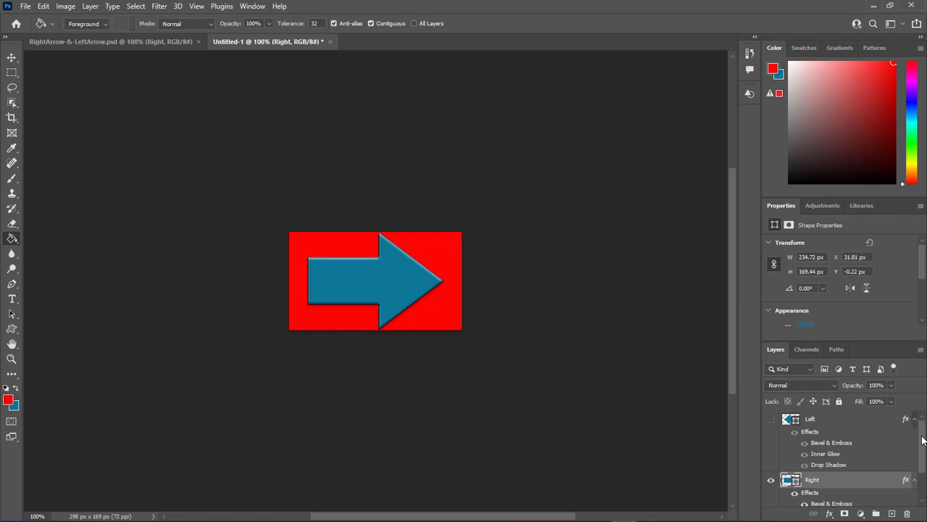
Step: Hide the red Layer 1, then confirm PNG-8 in Save for Web (Legacy) and close it
scroll(924, 439, down, 2)
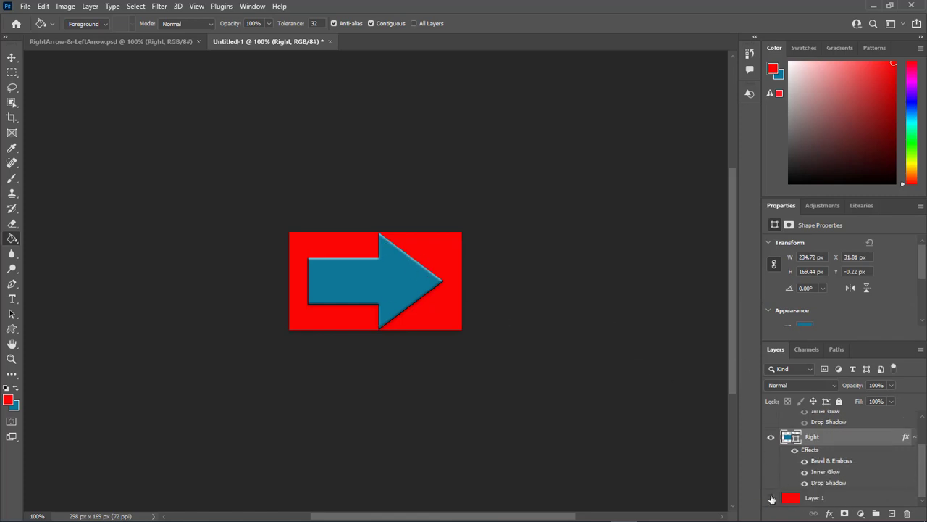
click(771, 497)
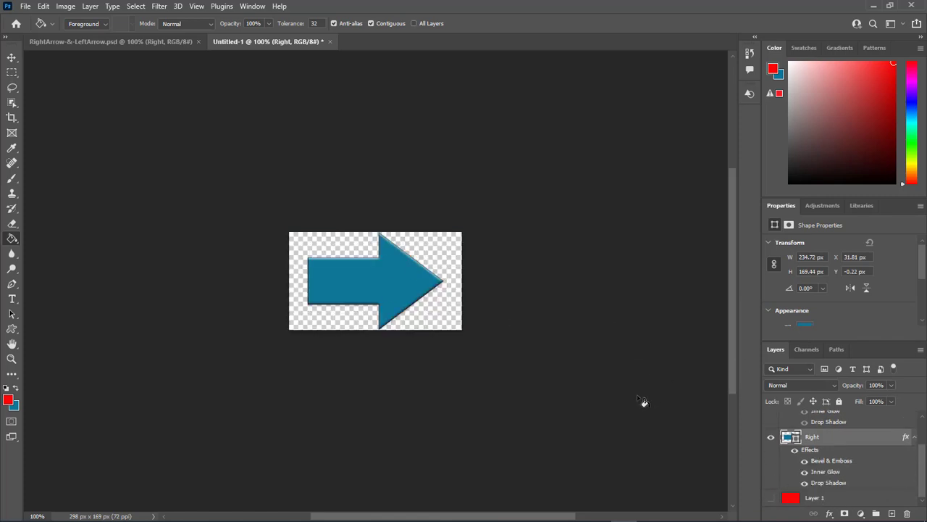
click(25, 6)
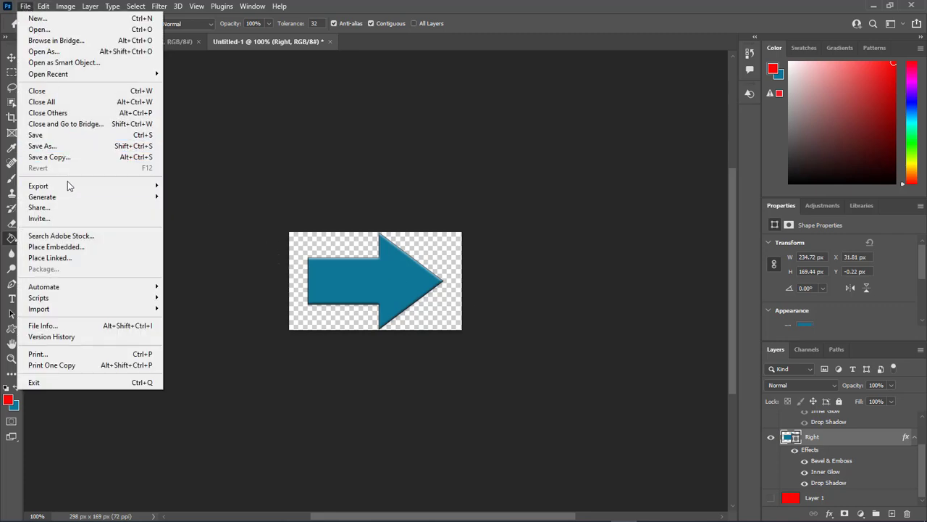
mouse_move(72, 186)
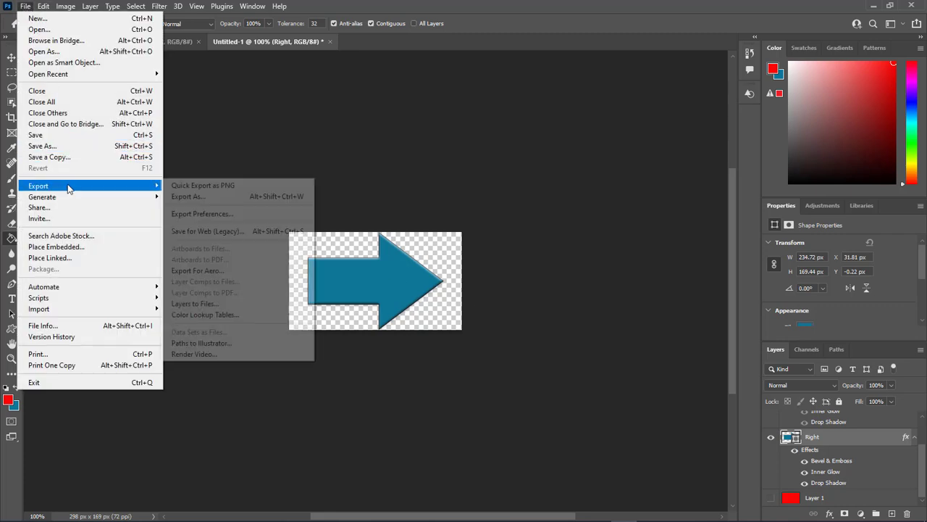
click(246, 232)
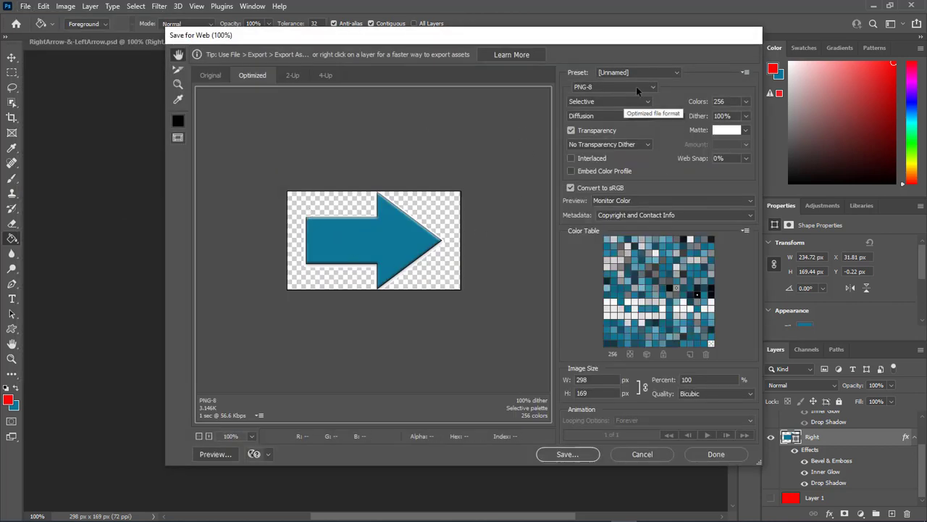
click(618, 87)
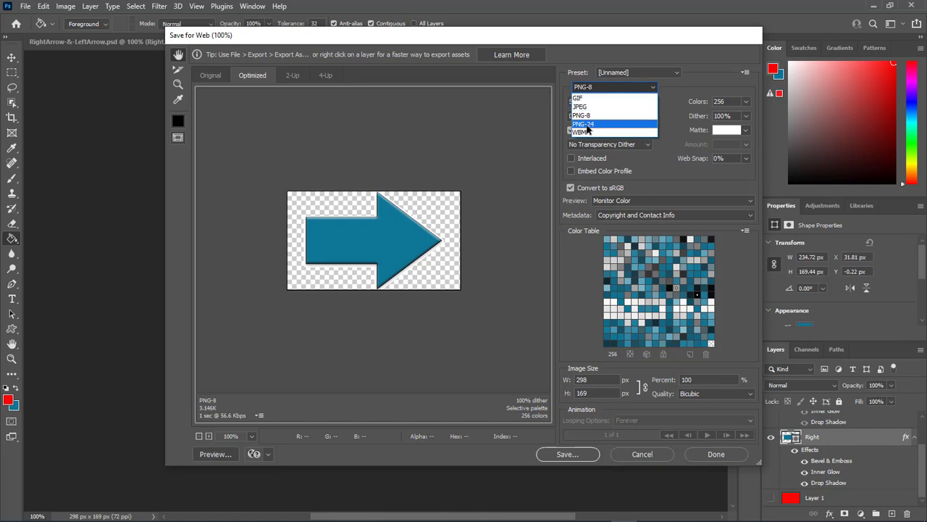
click(667, 97)
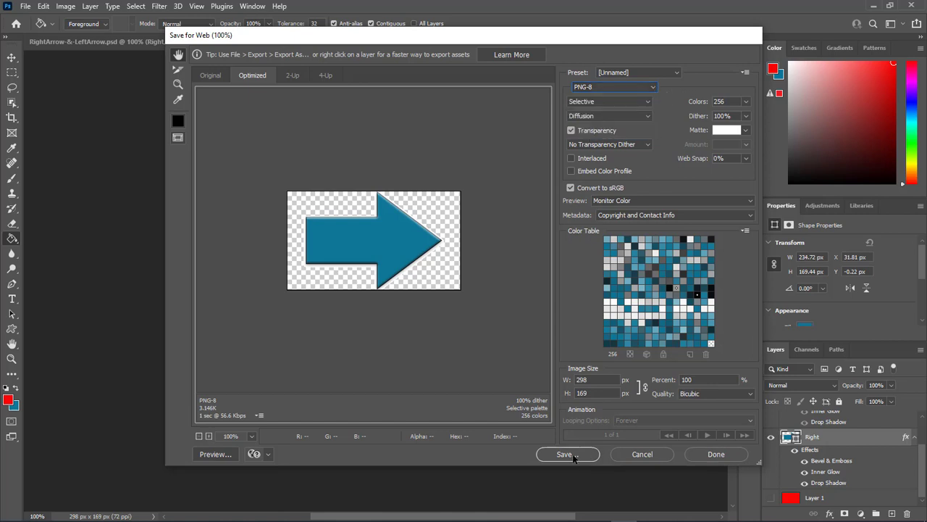
click(642, 453)
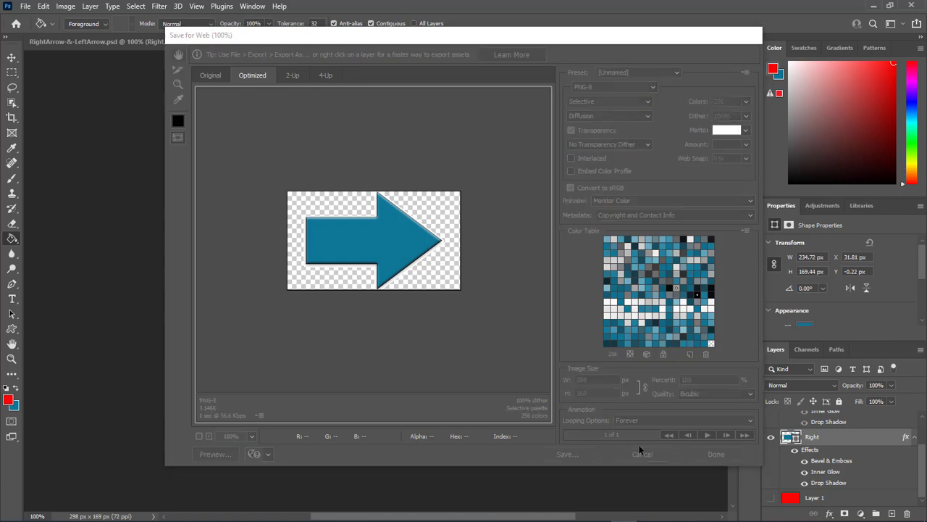